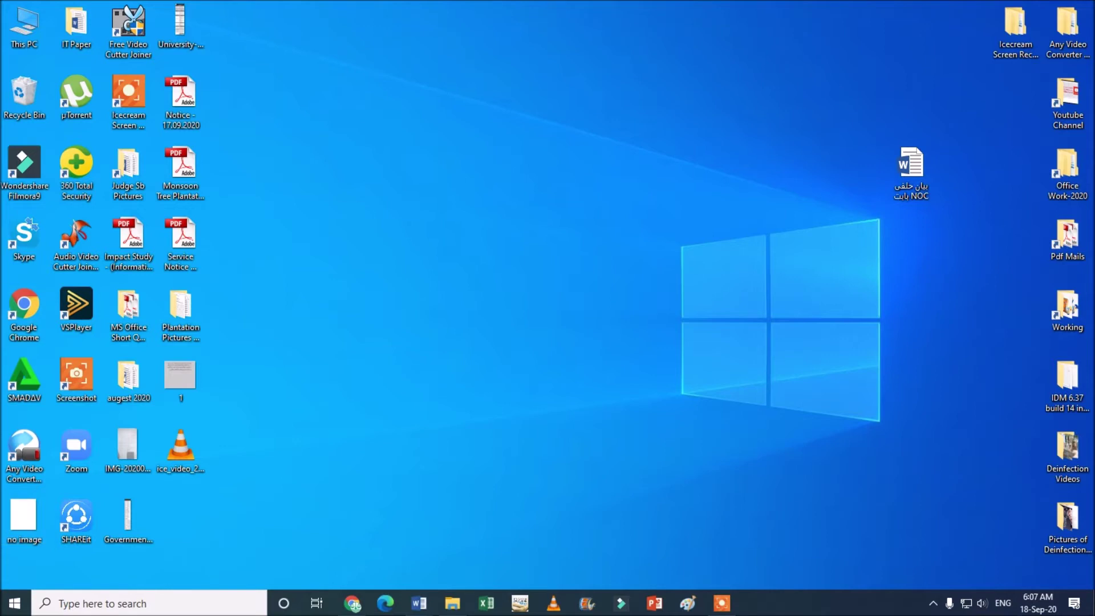
# View the image 1 on the desktop, and open Google Drive in Chrome
pyautogui.doubleClick(169, 371)
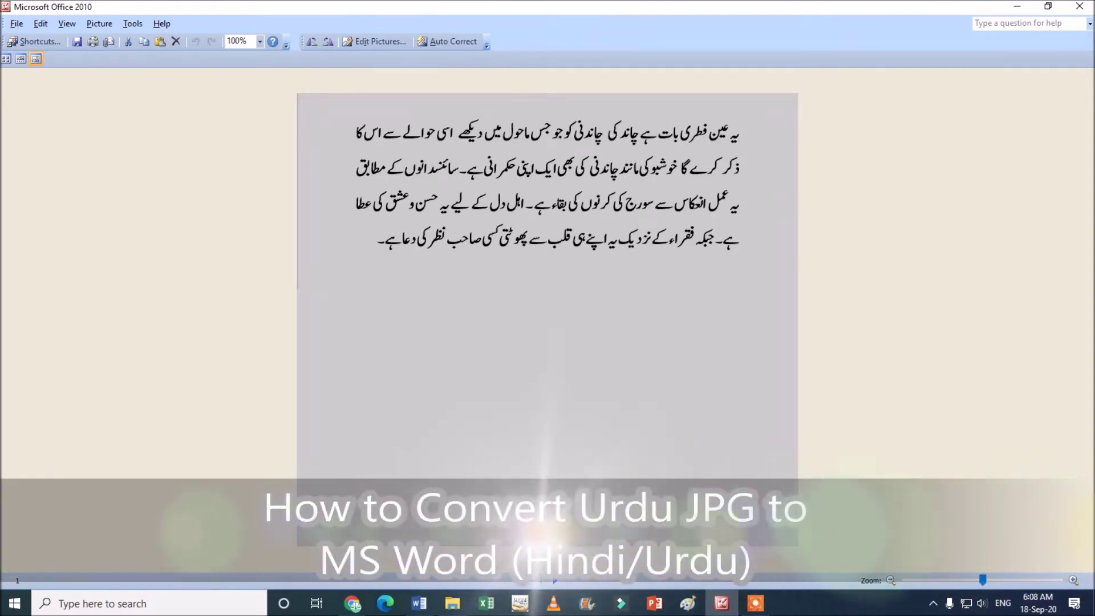
pyautogui.click(353, 603)
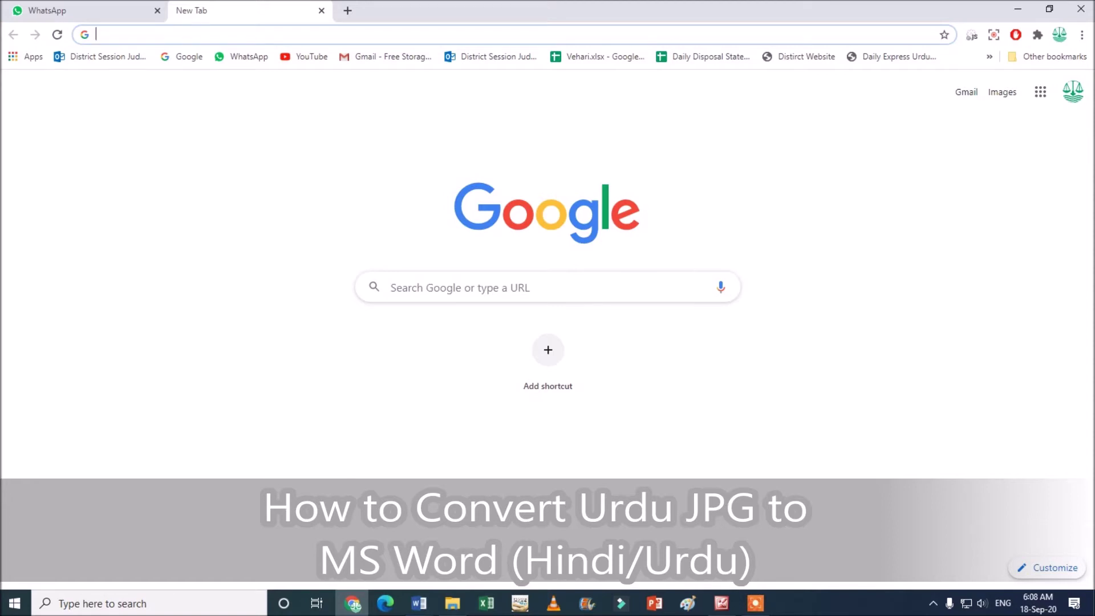
pyautogui.click(1041, 92)
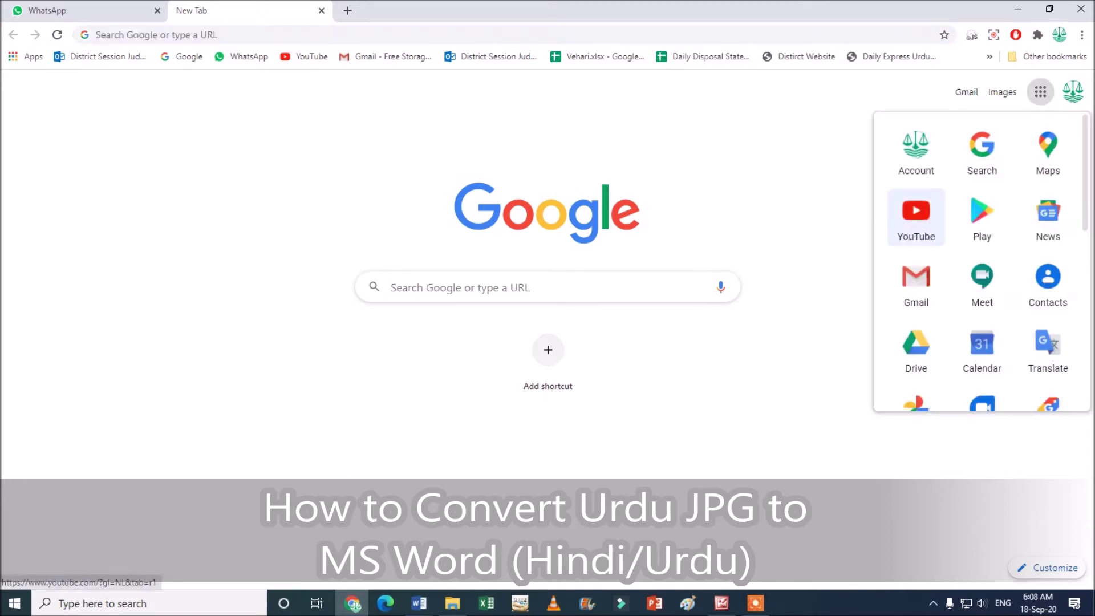
pyautogui.scroll(-2, 916, 214)
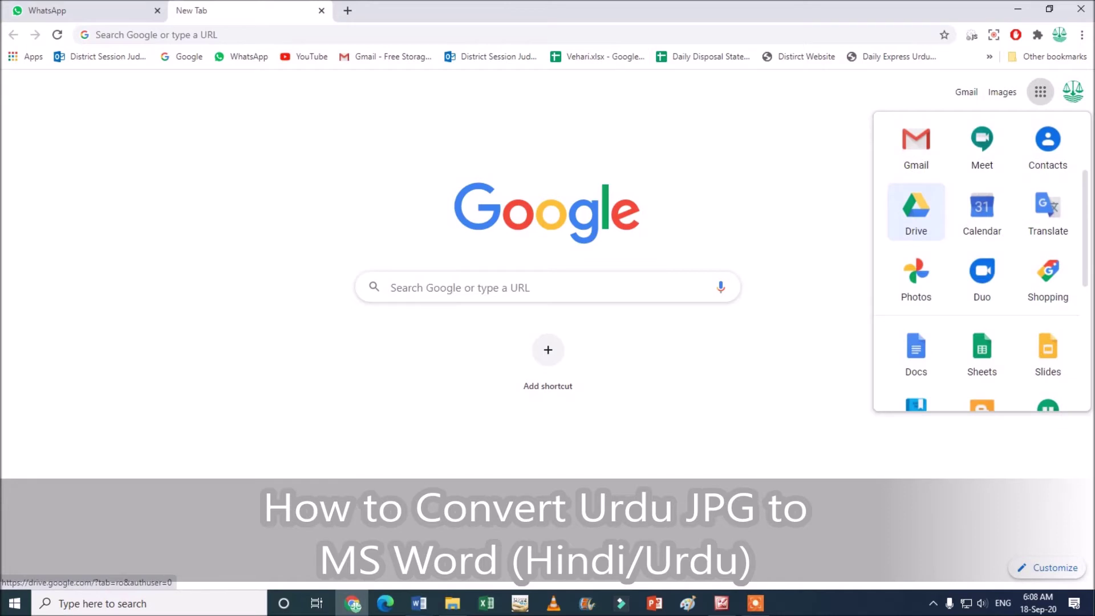
pyautogui.click(916, 211)
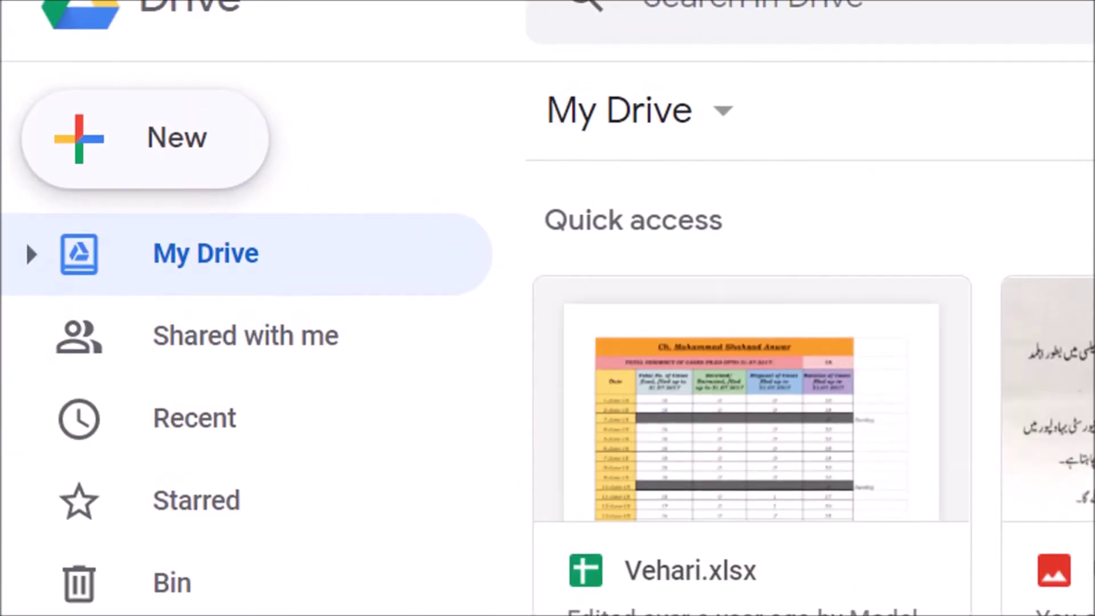
# Upload the image 1 from the Desktop folder to My Drive and dismiss the upload notice
pyautogui.click(144, 138)
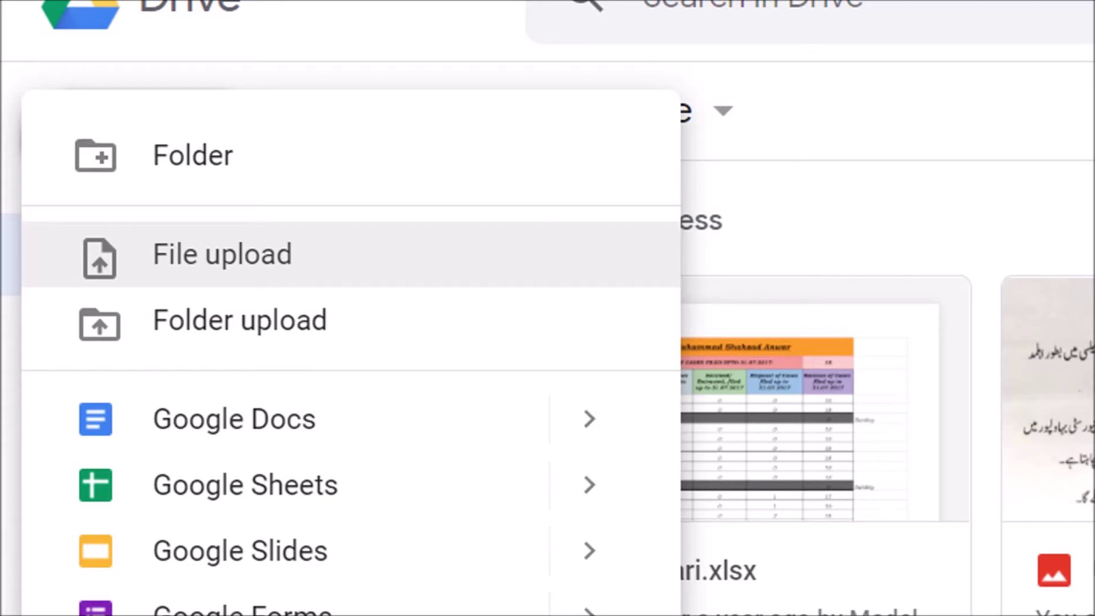
pyautogui.click(223, 254)
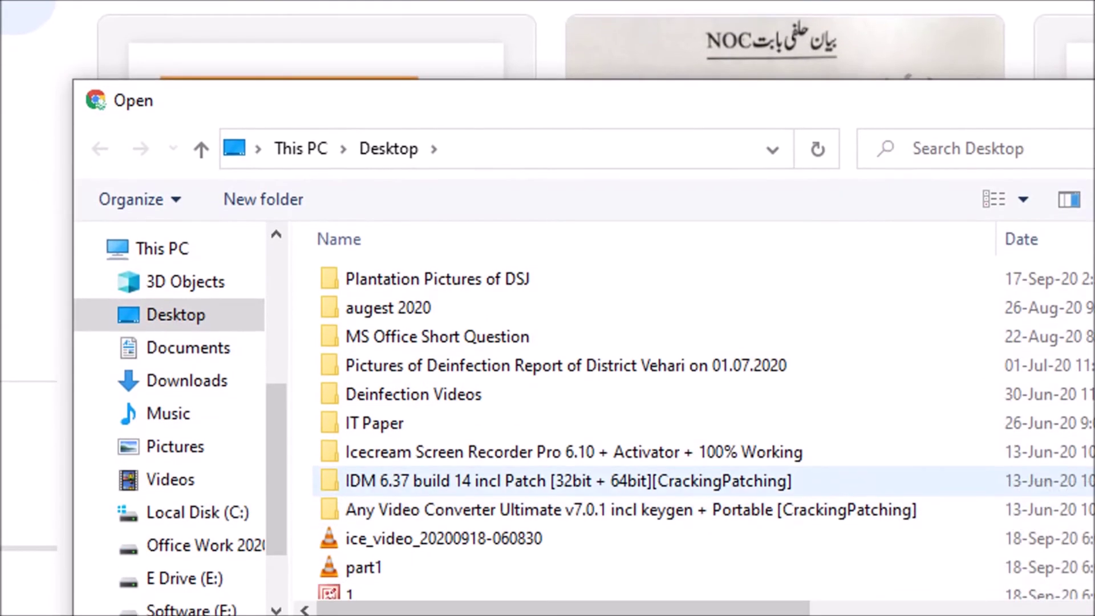
pyautogui.scroll(-2, 556, 562)
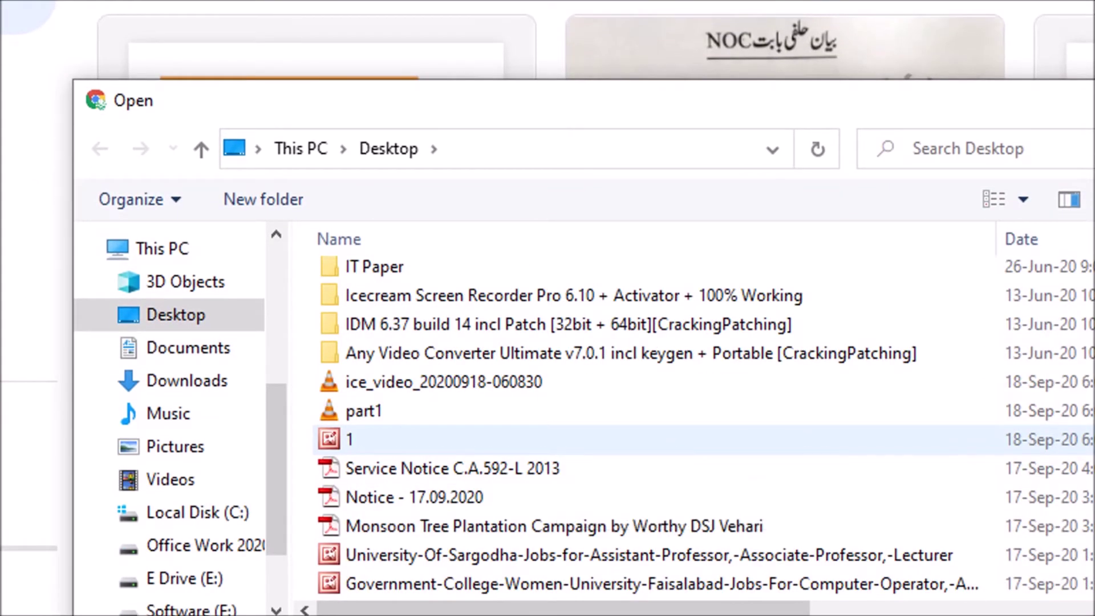
pyautogui.scroll(-1, 556, 410)
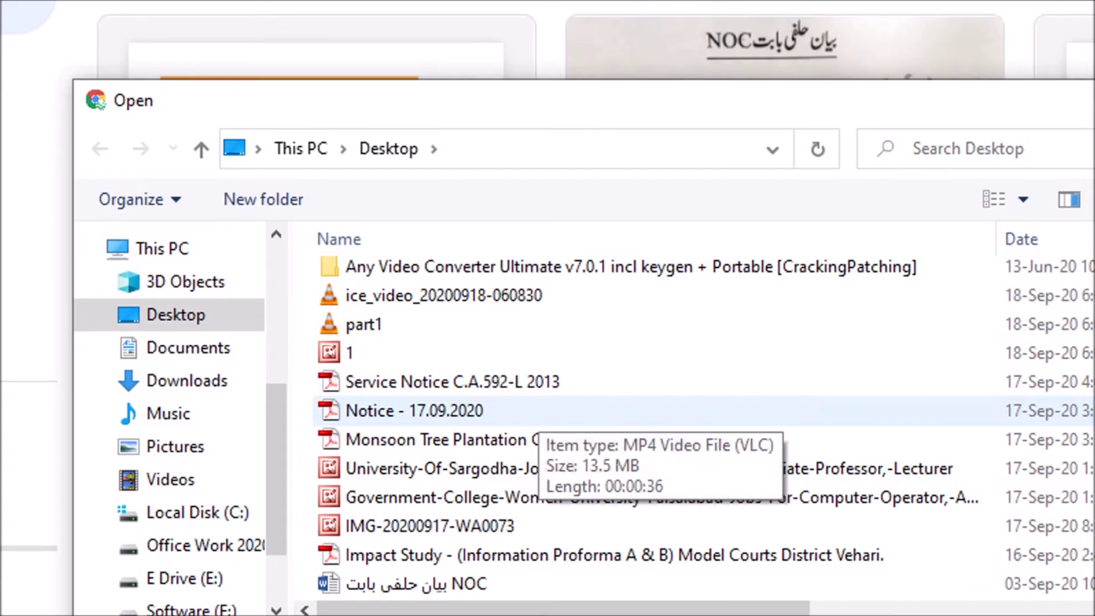
pyautogui.scroll(-2, 556, 410)
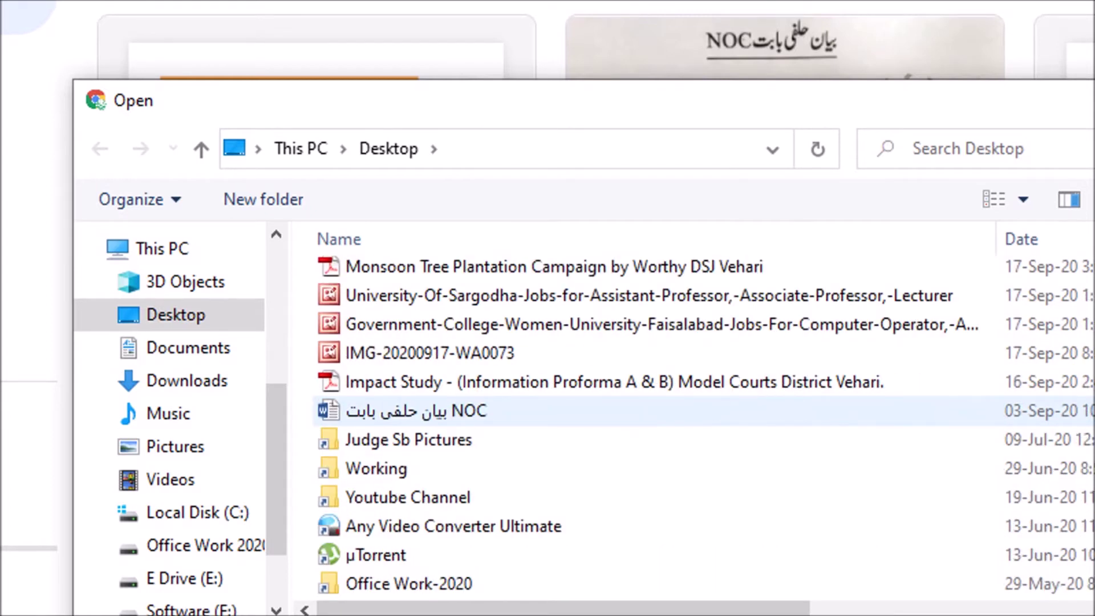
pyautogui.scroll(-1, 556, 411)
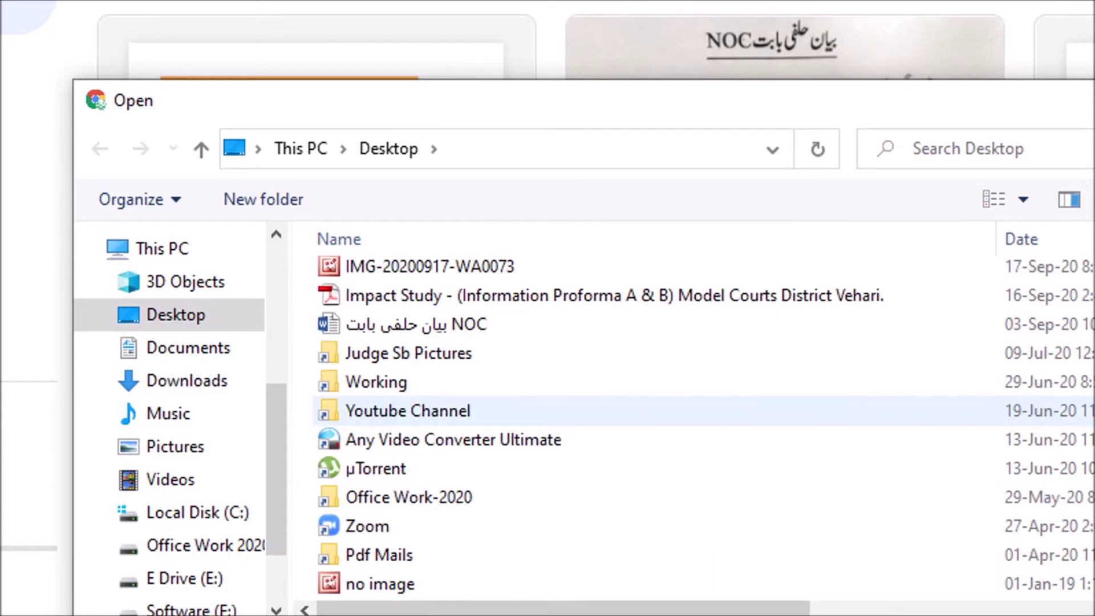
pyautogui.scroll(4, 556, 451)
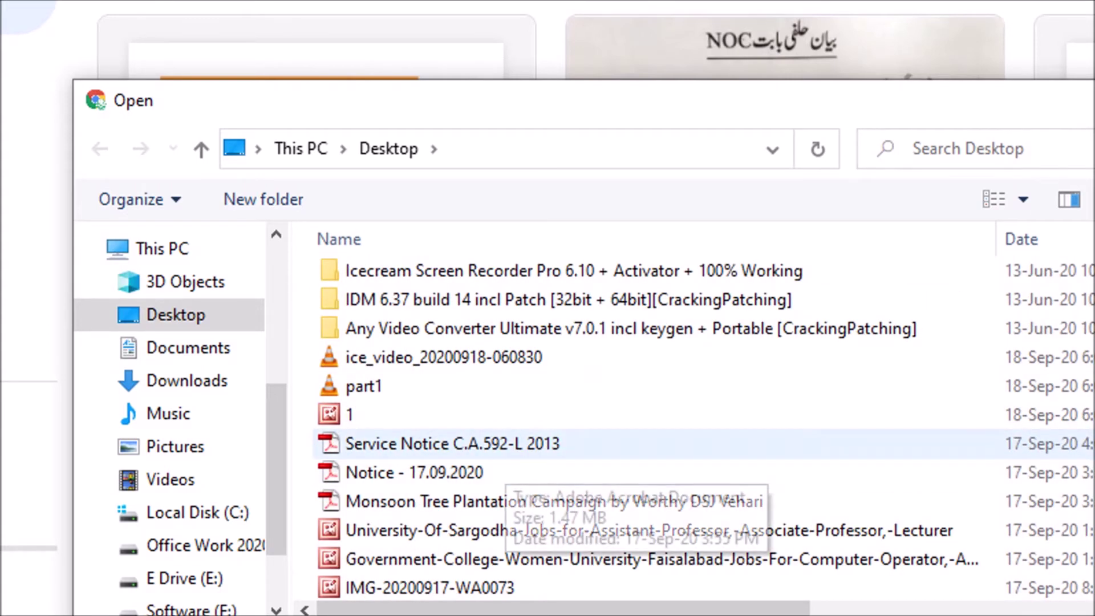
pyautogui.doubleClick(353, 419)
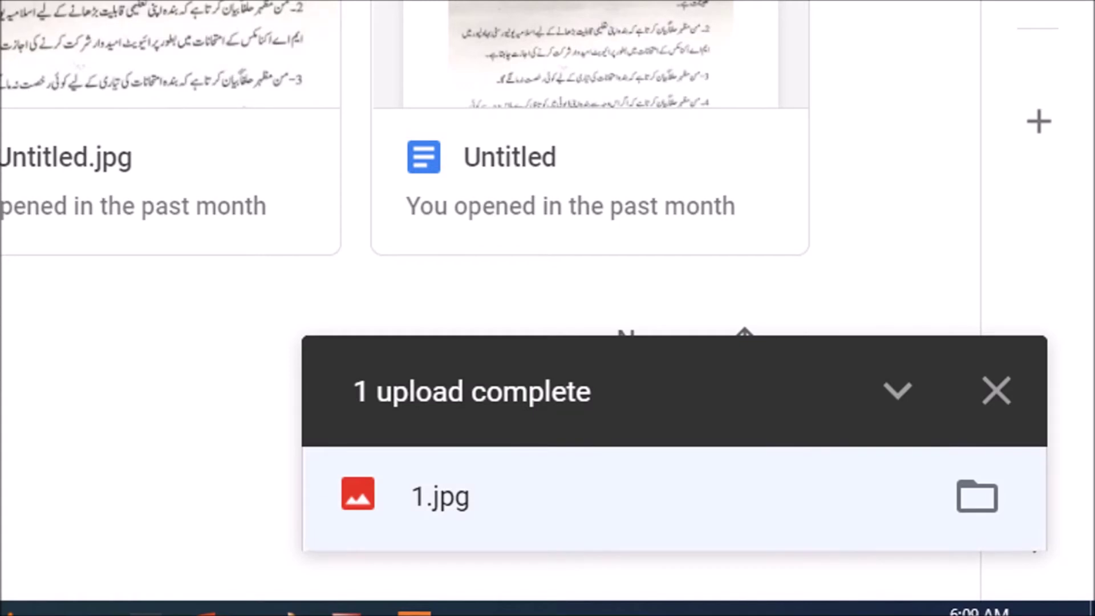
pyautogui.click(996, 392)
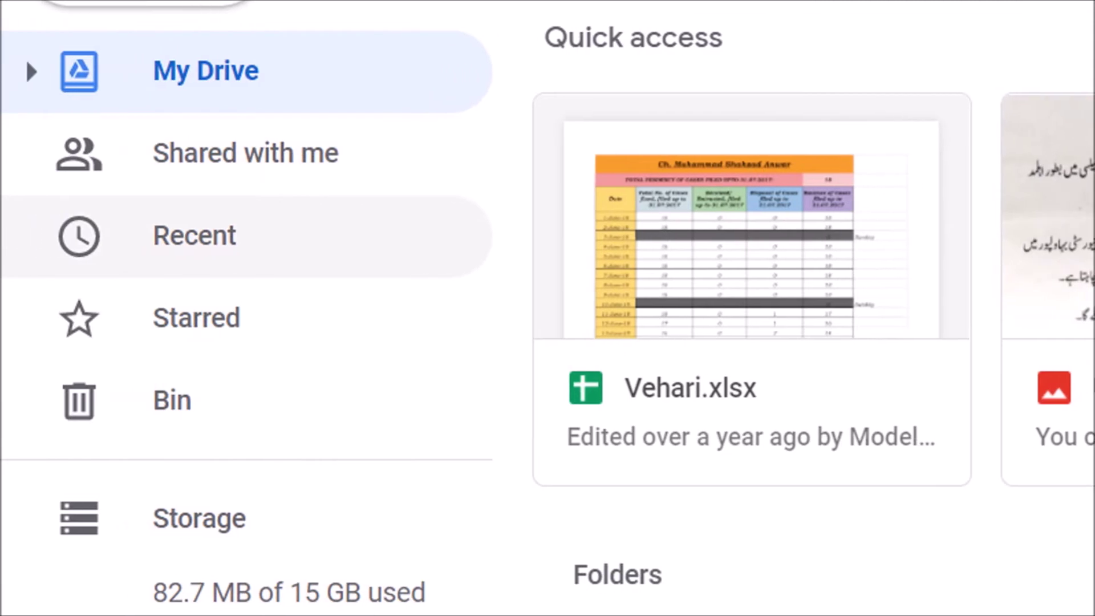
# Open 1.jpg from the recent files with Google Docs
pyautogui.click(194, 236)
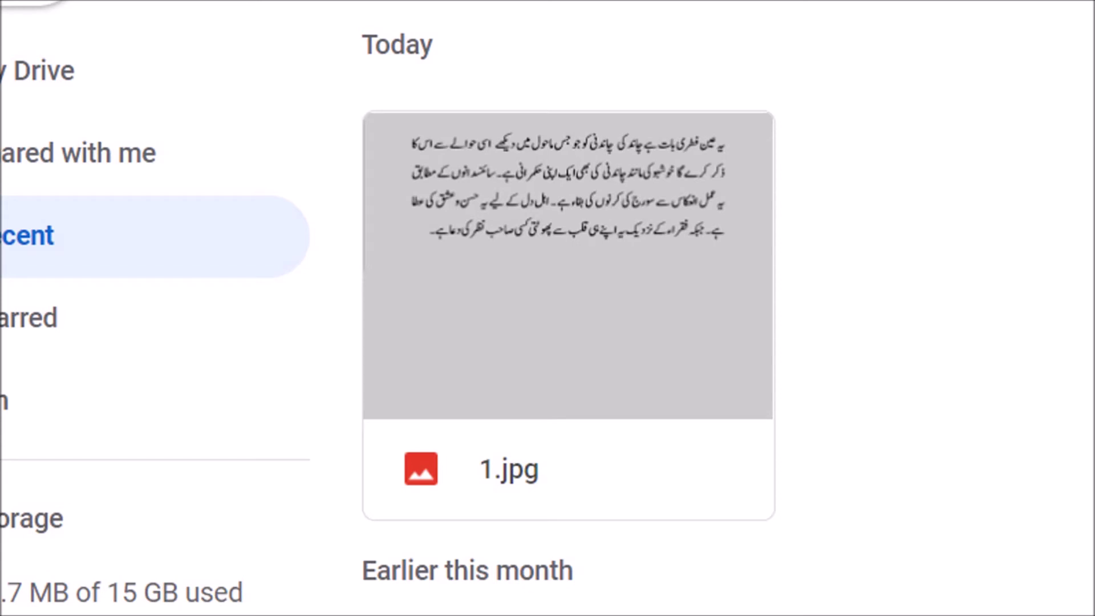
pyautogui.rightClick(569, 217)
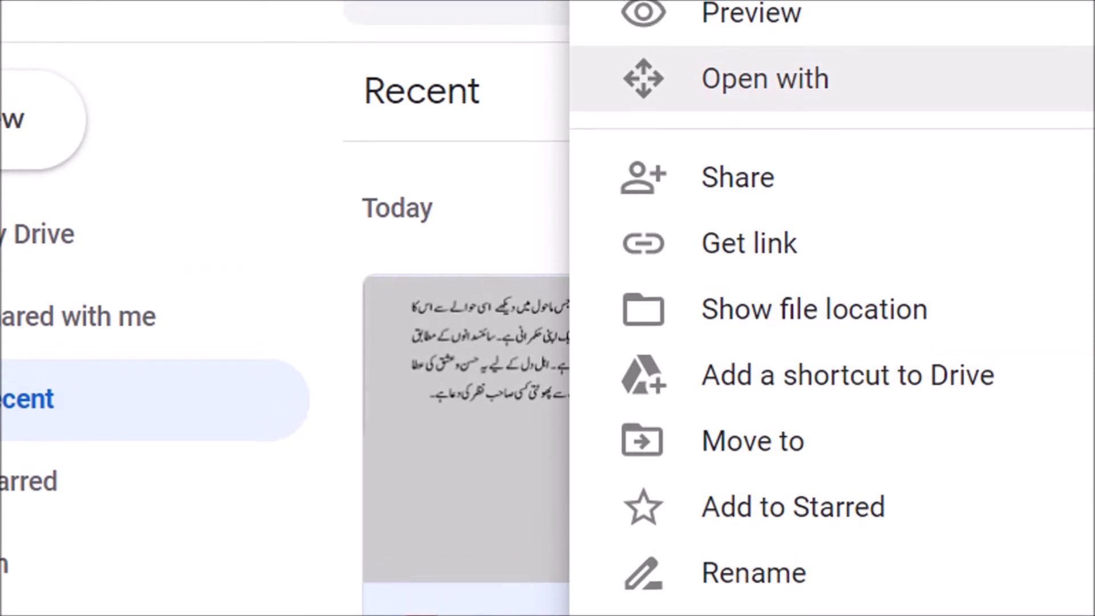
pyautogui.moveTo(765, 102)
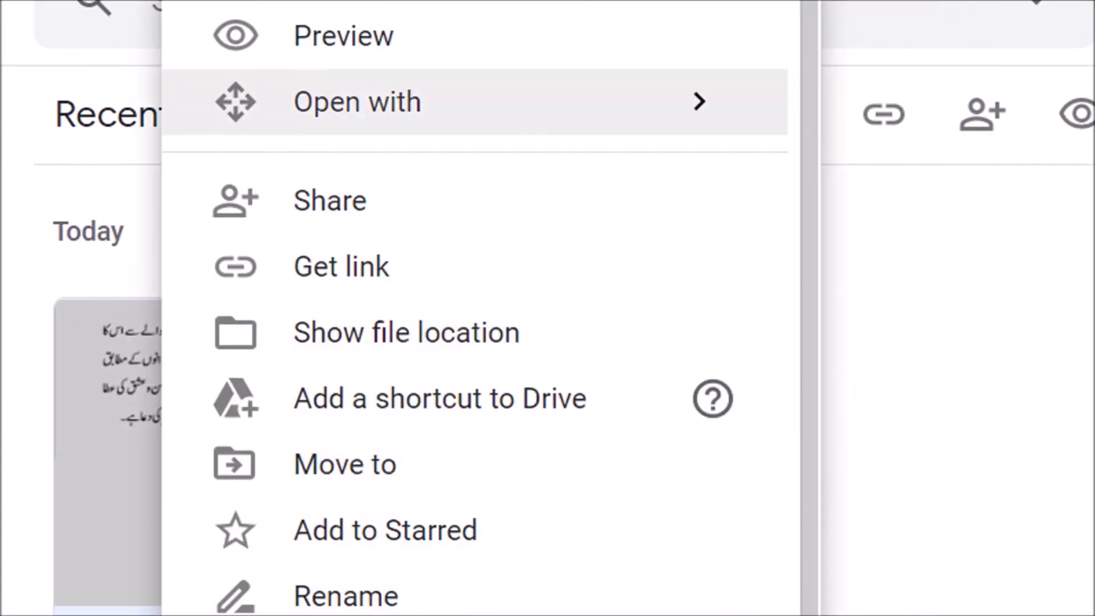
pyautogui.moveTo(741, 102)
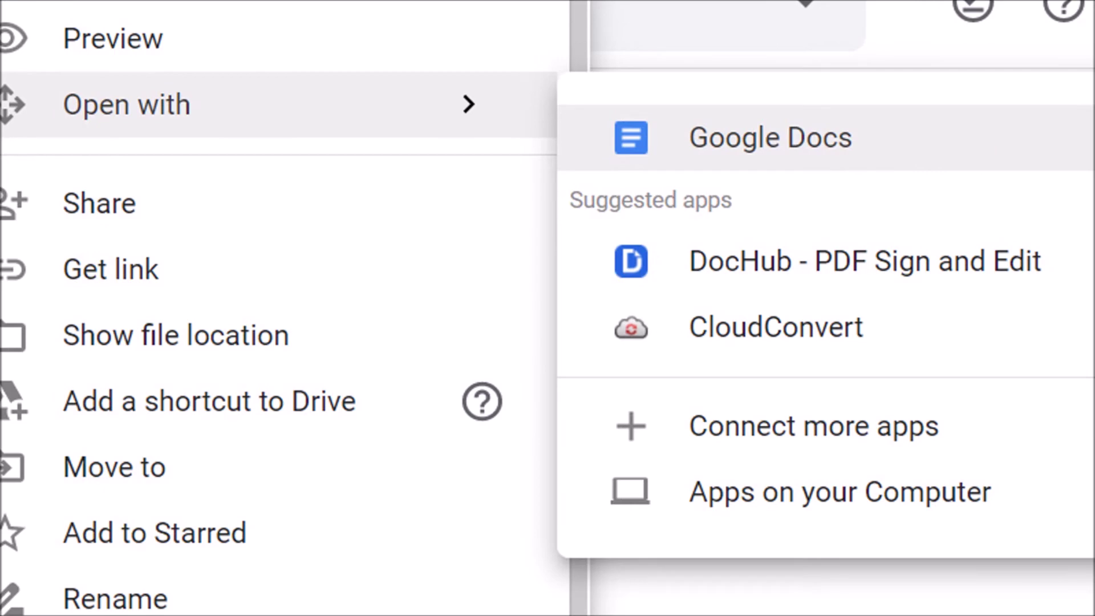
pyautogui.click(770, 138)
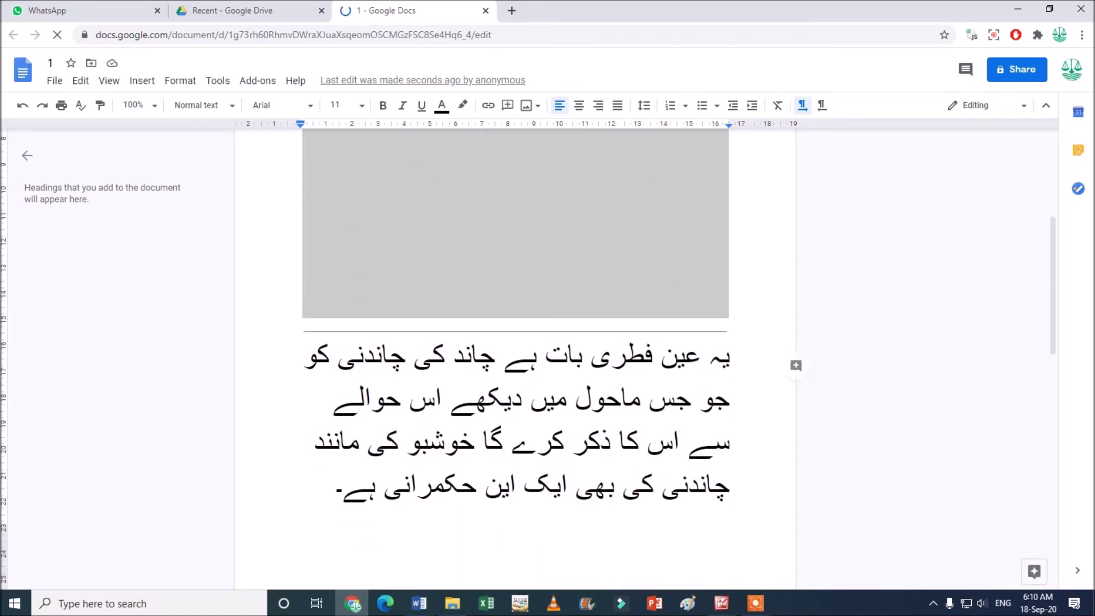
# Select and copy all the extracted Urdu text below the image, across both pages
pyautogui.scroll(-10, 515, 359)
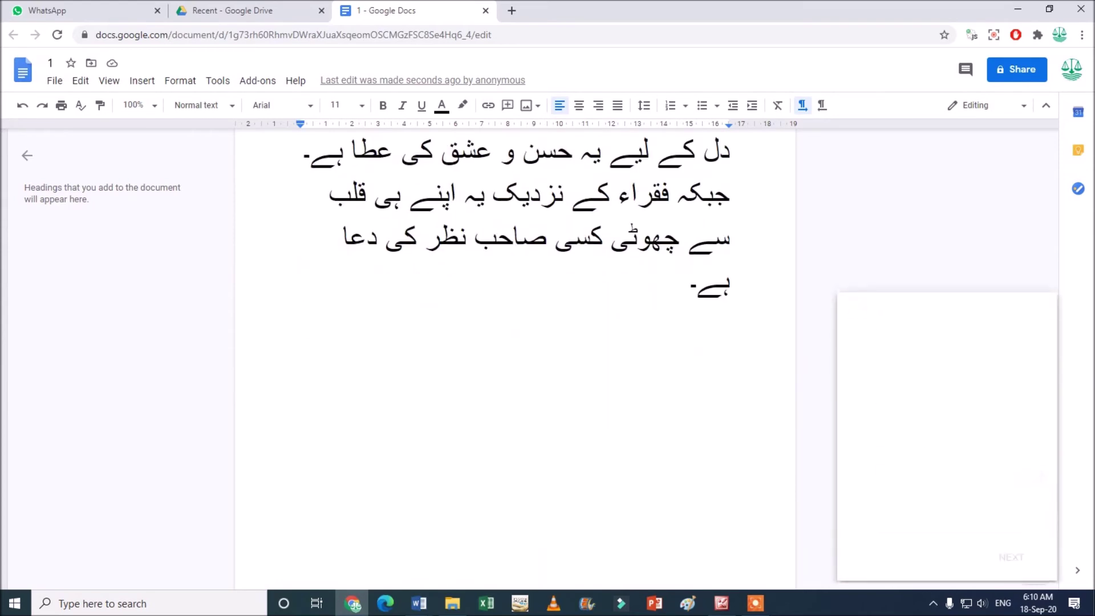
pyautogui.scroll(8, 515, 360)
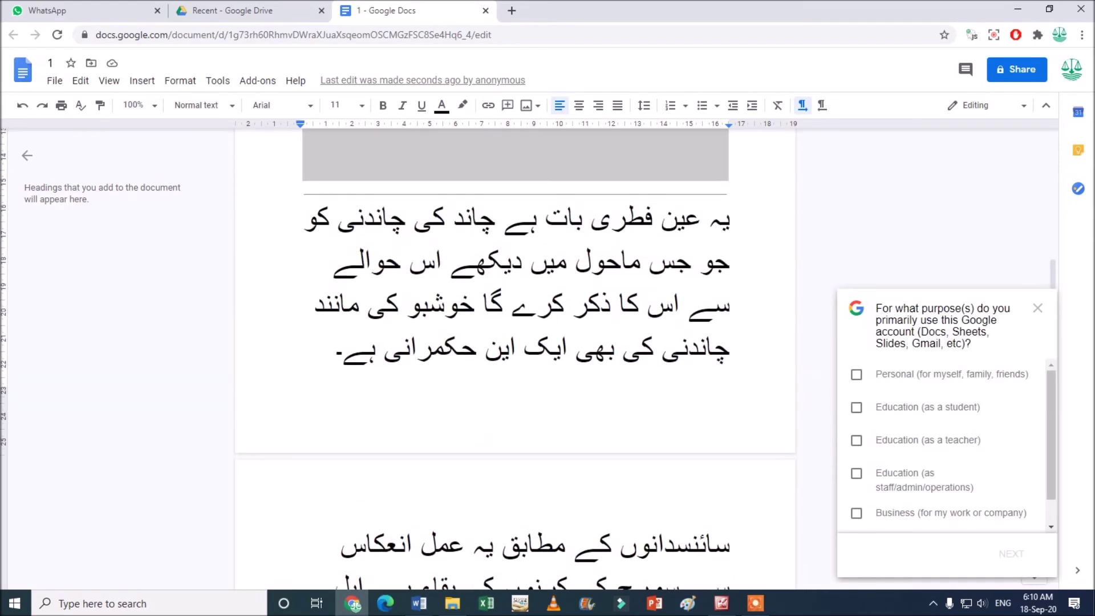
pyautogui.scroll(7, 515, 359)
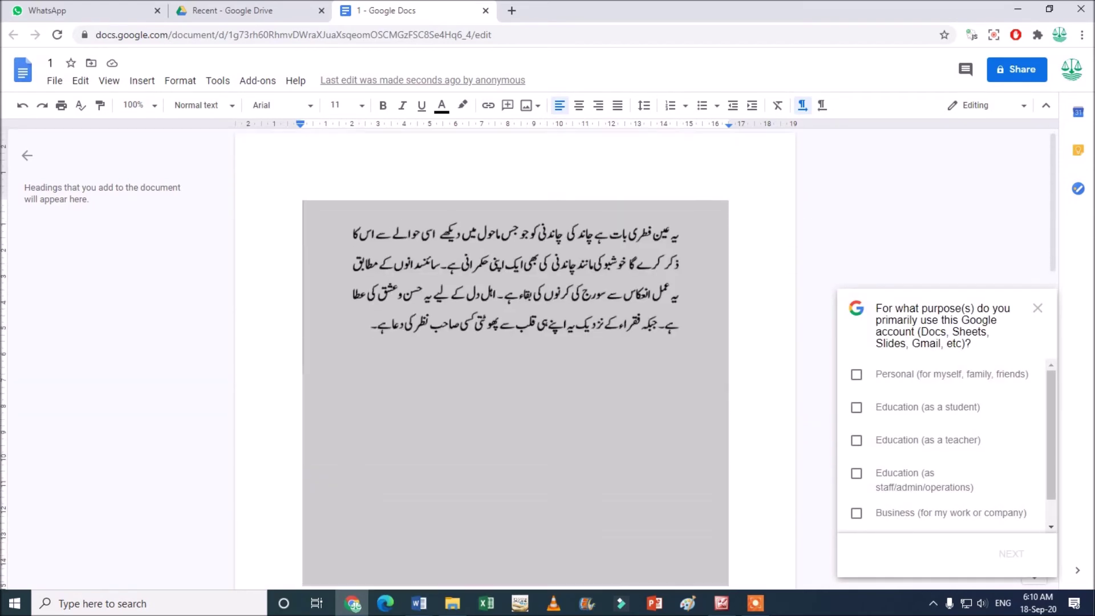
pyautogui.scroll(-8, 515, 359)
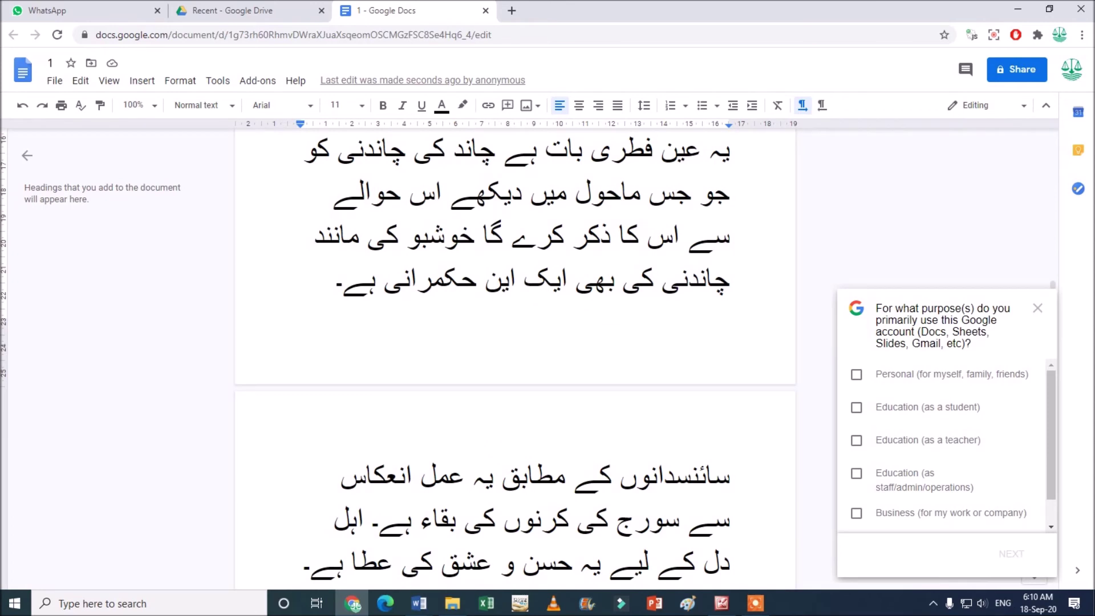
pyautogui.scroll(-1, 515, 360)
pyautogui.scroll(7, 515, 360)
pyautogui.scroll(-1, 515, 359)
pyautogui.moveTo(732, 495); pyautogui.dragTo(605, 539)
pyautogui.scroll(-9, 605, 553)
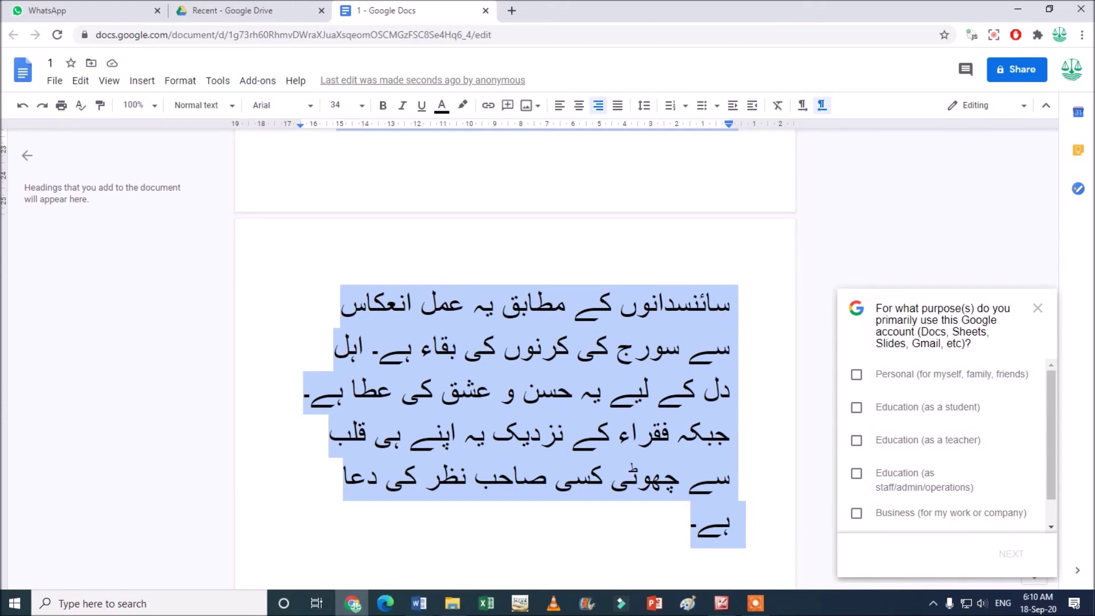
# Close the Word document that is already open without saving it
pyautogui.click(419, 604)
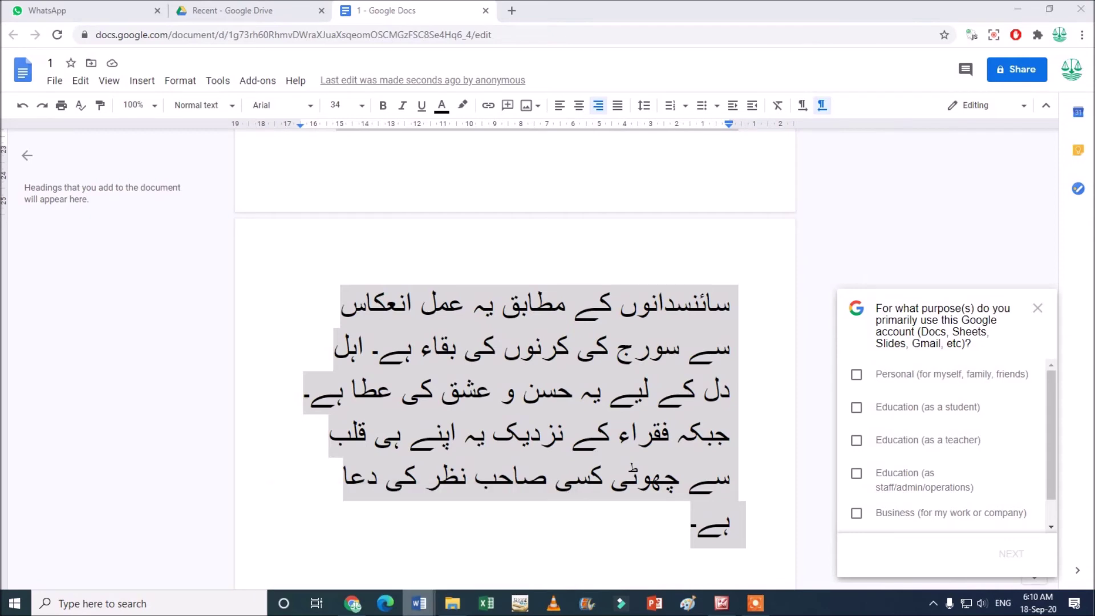
pyautogui.rightClick(419, 603)
pyautogui.click(392, 574)
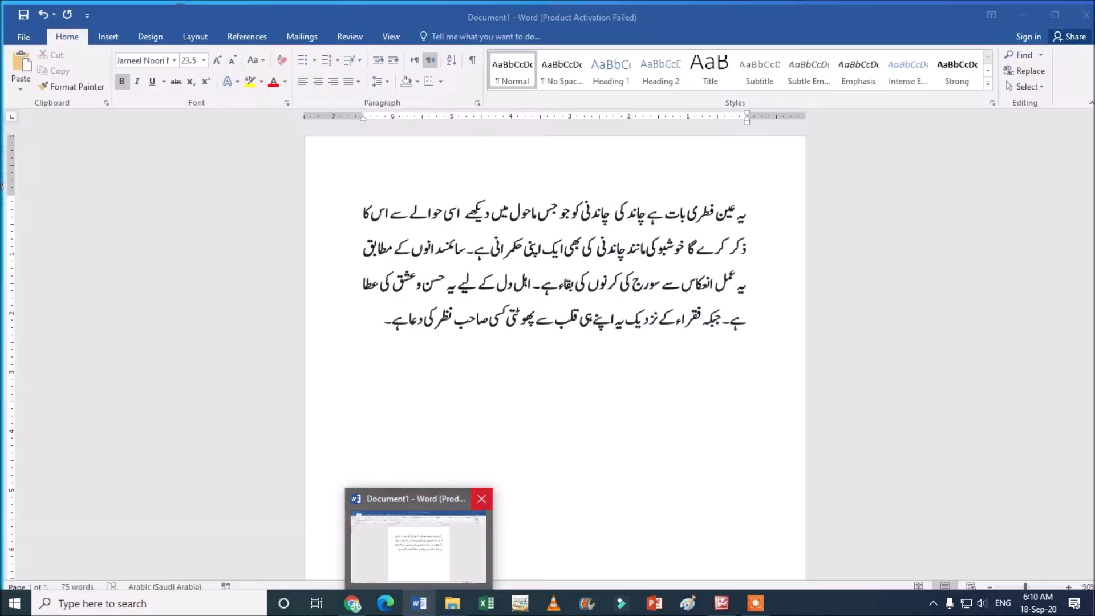
pyautogui.click(485, 498)
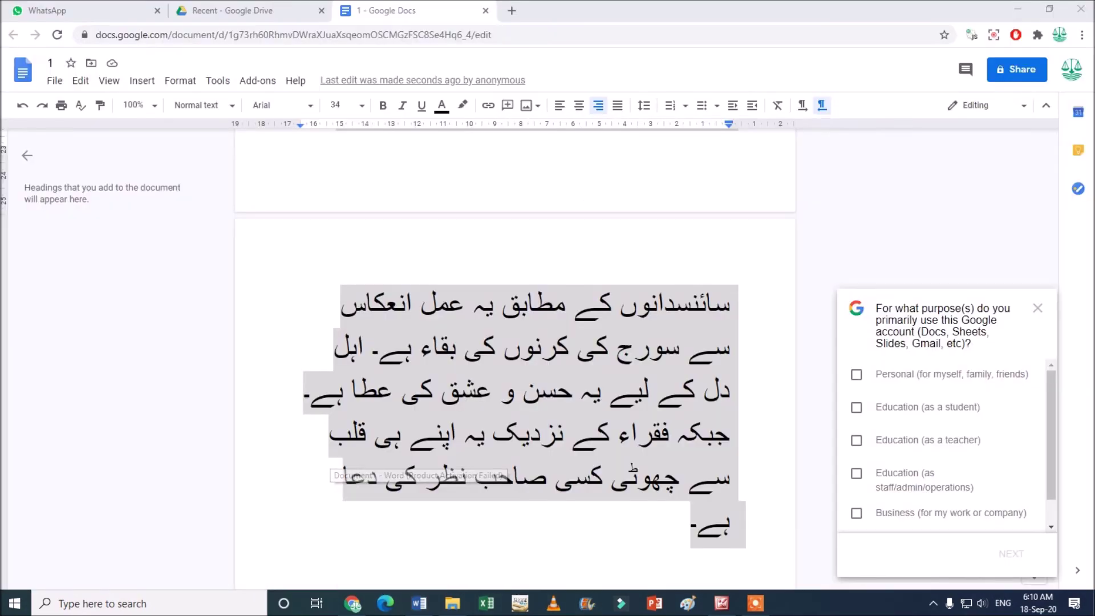
pyautogui.press('Tab')
pyautogui.press('Return')
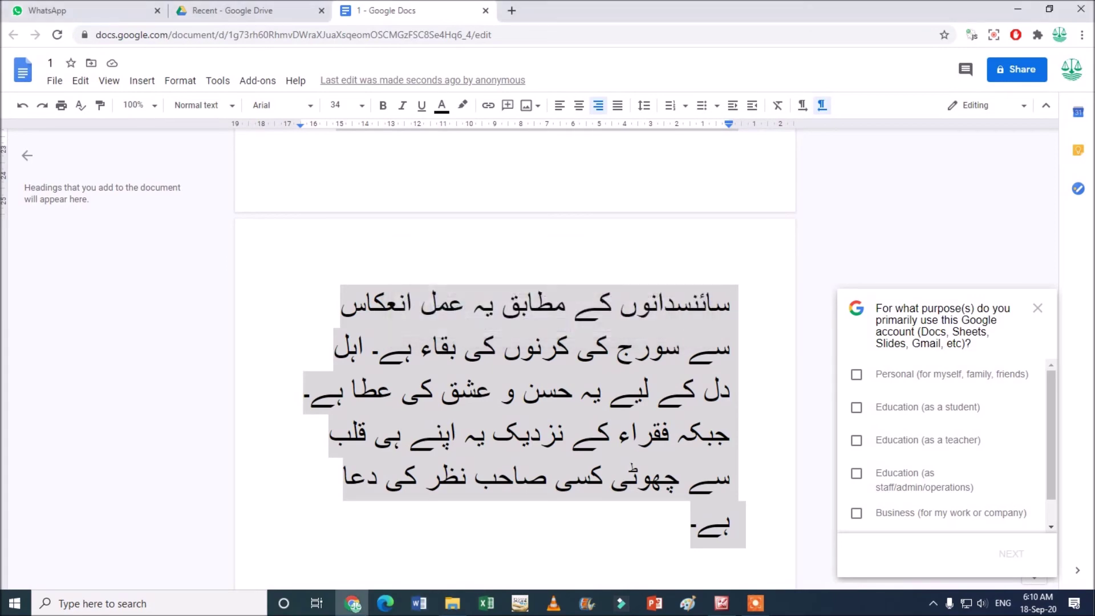
# Create a blank document in Word, dismiss the activation wizard, and paste the copied Urdu text
pyautogui.click(419, 603)
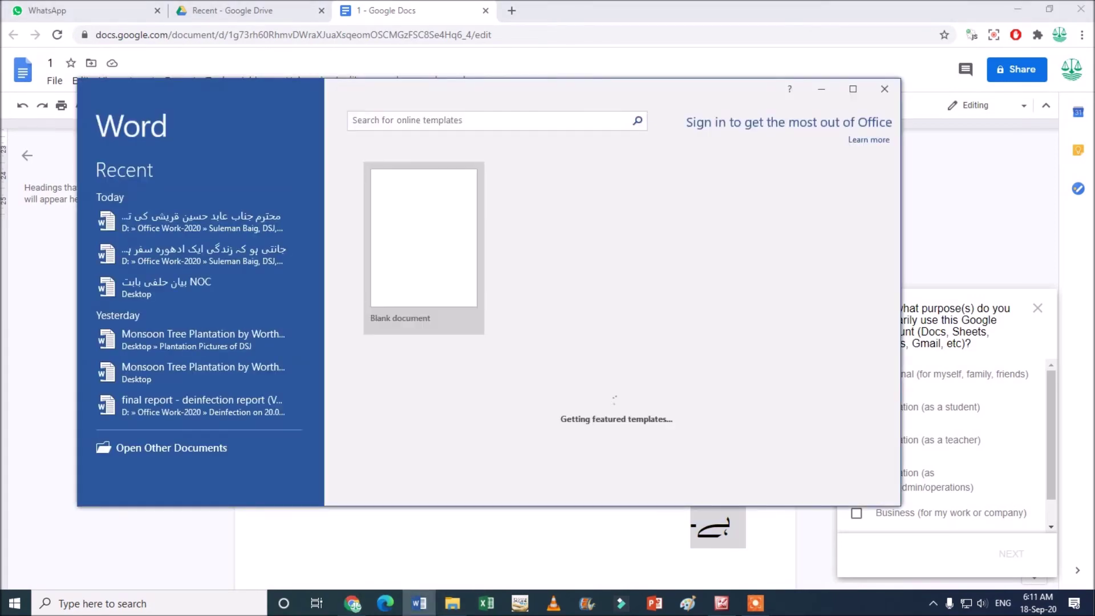
pyautogui.click(424, 248)
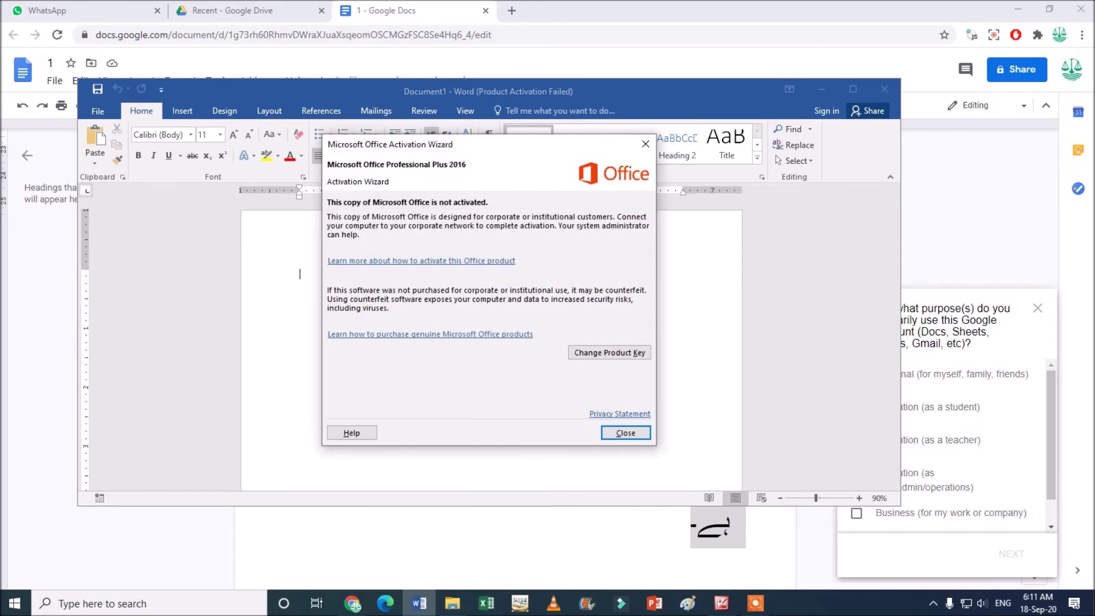
pyautogui.press('Return')
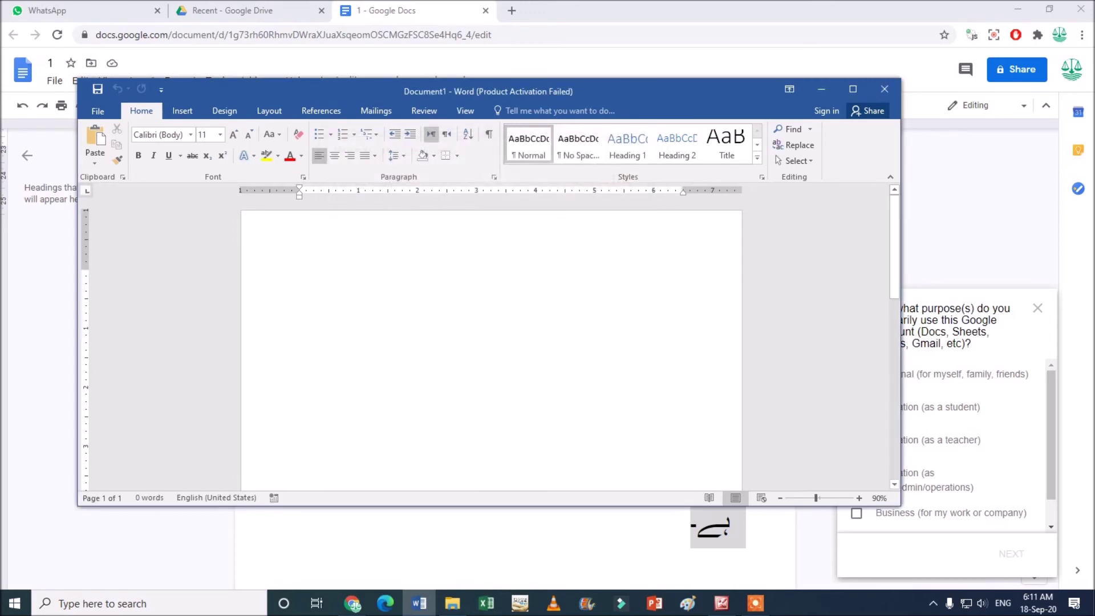
pyautogui.hotkey('ctrl', 'v')
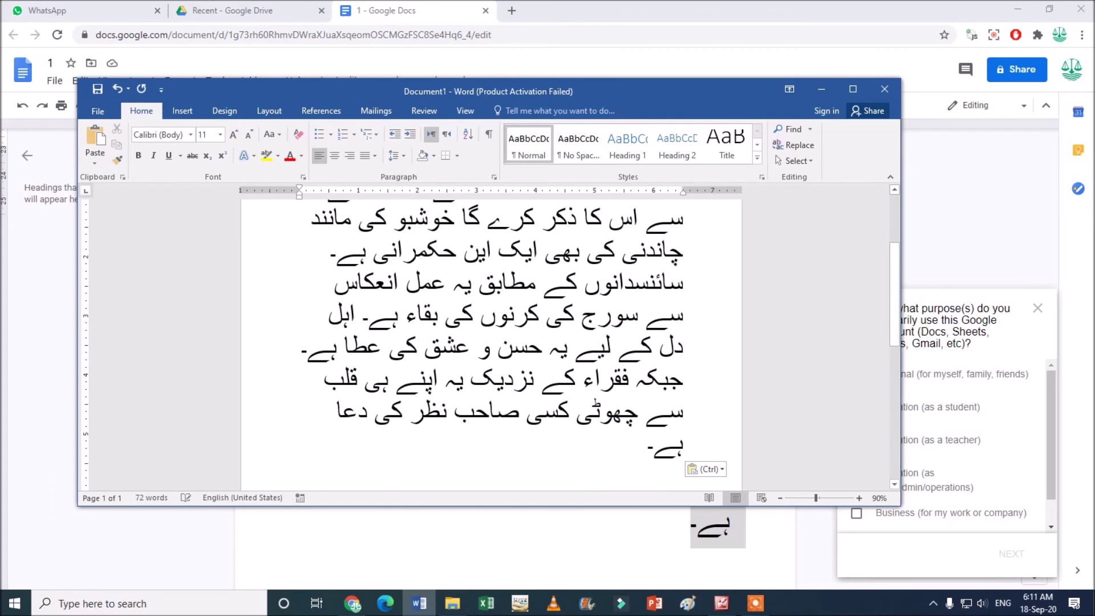
# Set the font of the entire pasted text to Jameel Noori
pyautogui.scroll(5, 490, 342)
pyautogui.hotkey('ctrl', 'a')
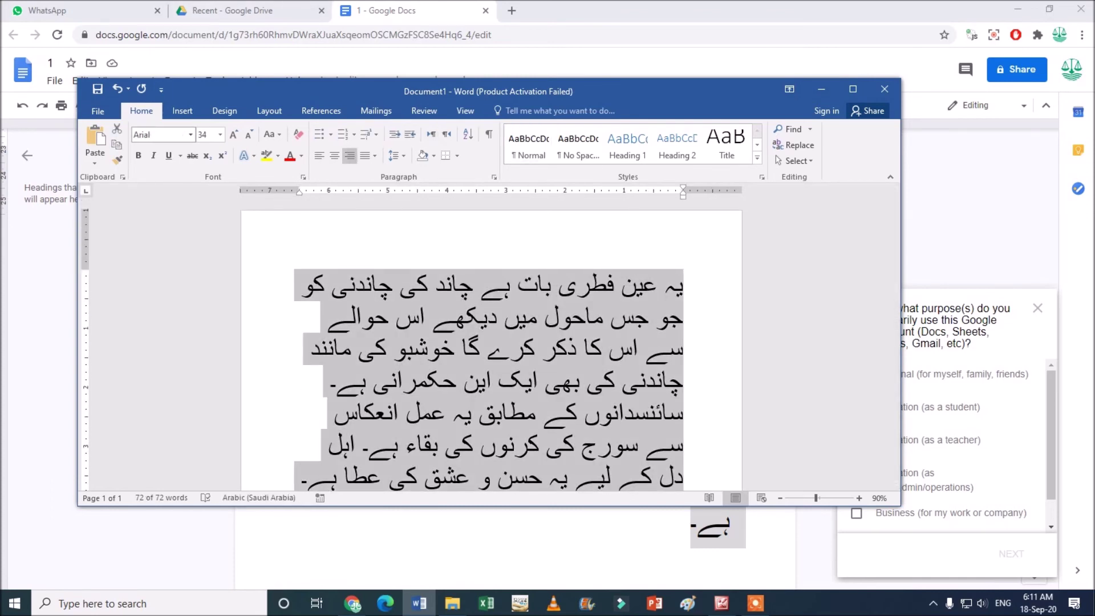
pyautogui.click(154, 134)
pyautogui.write('Jameel Noori N')
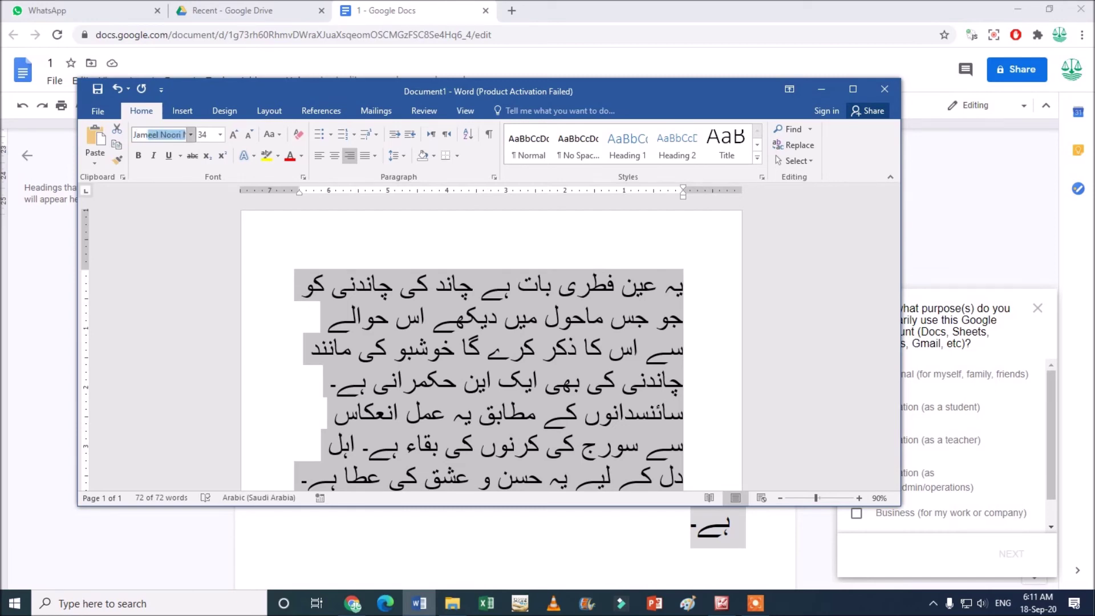
pyautogui.press('Return')
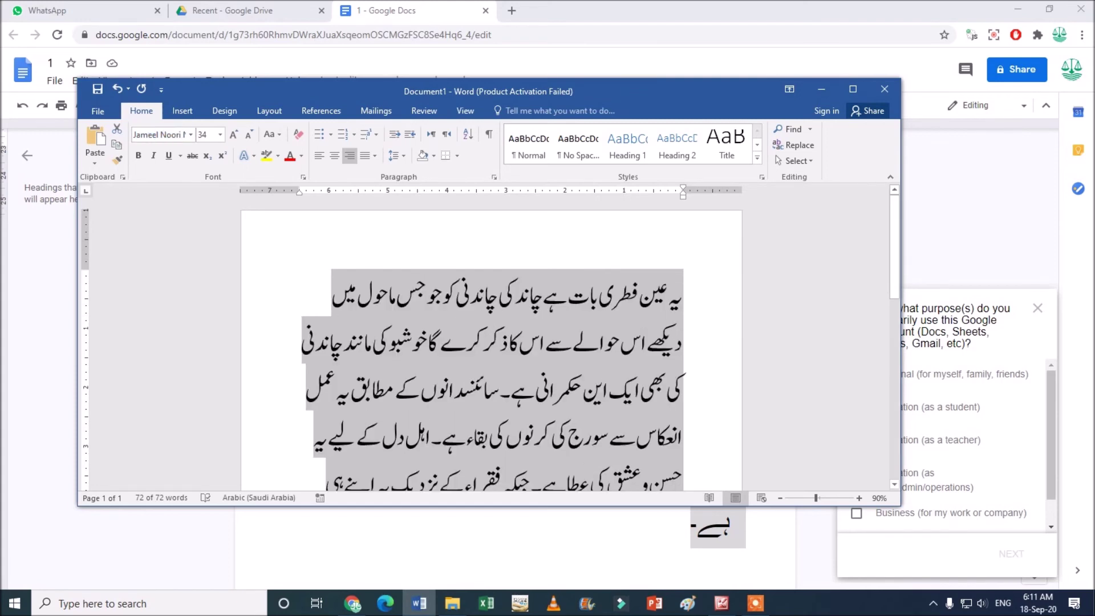
# Justify the whole Urdu text and maximize the Word window
pyautogui.hotkey('ctrl', 'h')
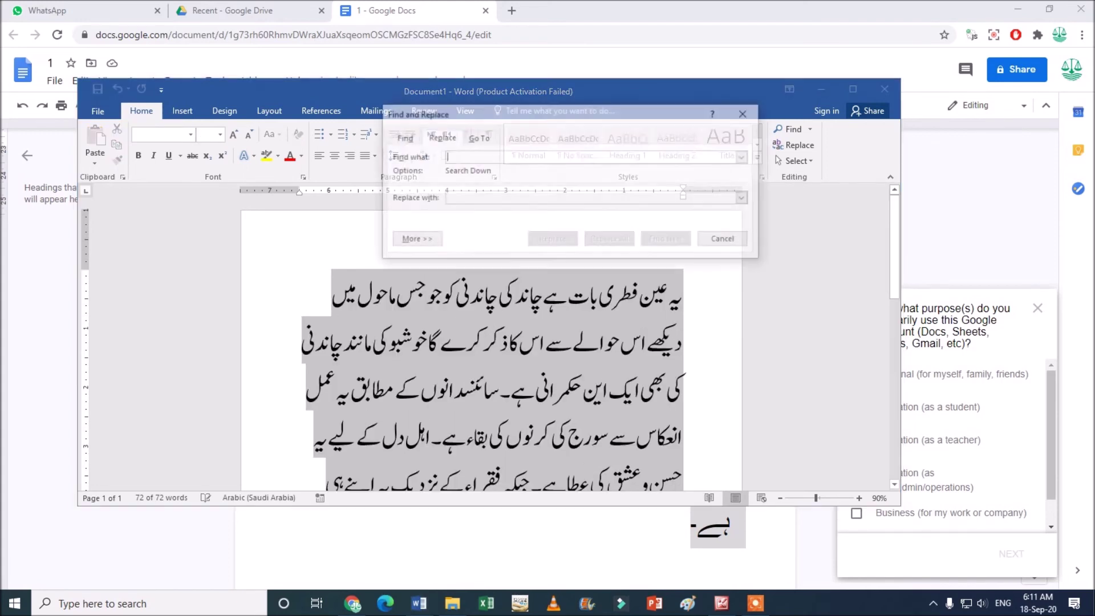
pyautogui.press('Escape')
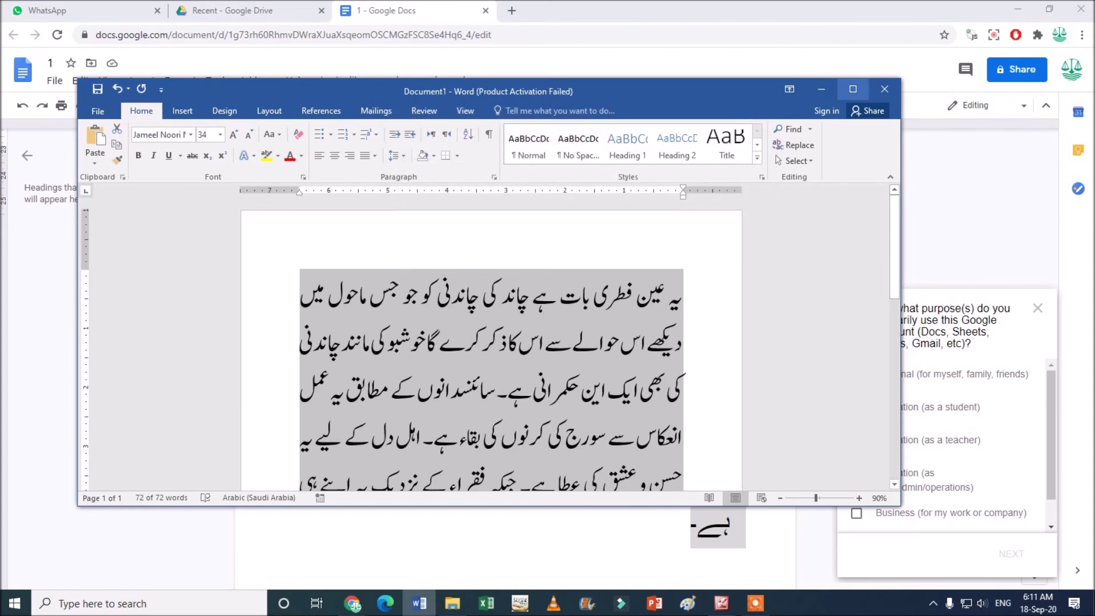
pyautogui.click(853, 88)
# Review the converted Urdu text in the Word document from first to last line
pyautogui.click(541, 263)
pyautogui.doubleClick(545, 263)
pyautogui.scroll(-2, 545, 263)
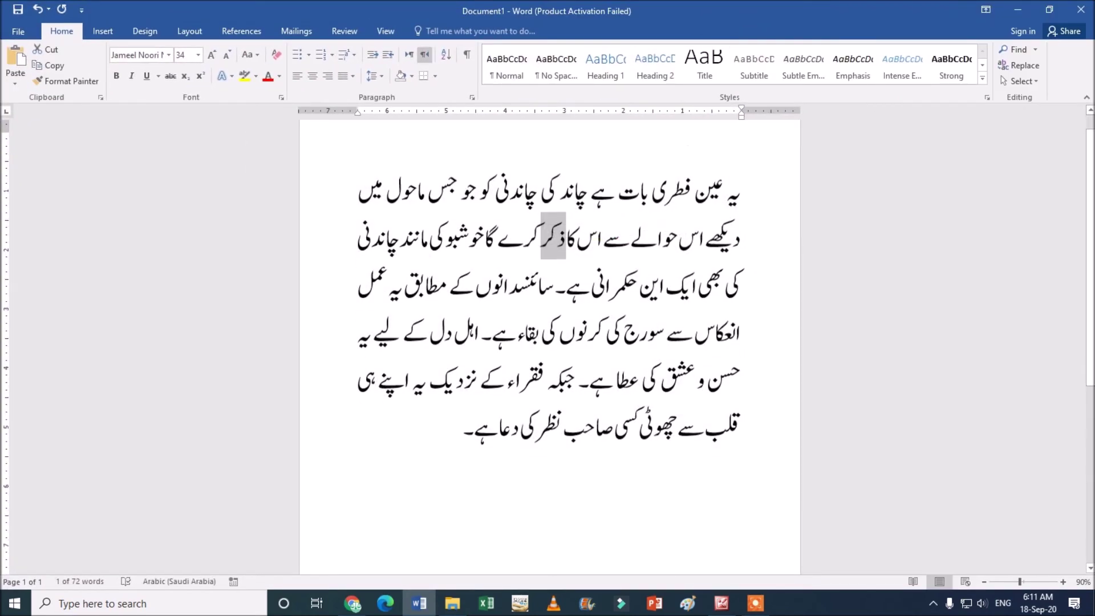
pyautogui.click(463, 397)
pyautogui.scroll(2, 463, 396)
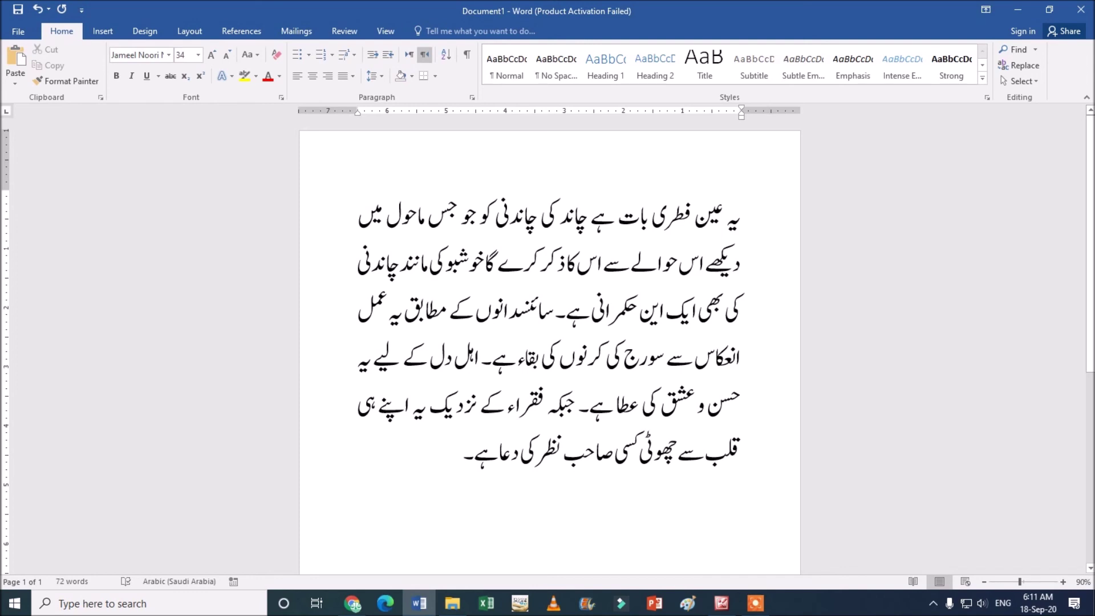
pyautogui.scroll(-3, 550, 319)
pyautogui.scroll(3, 550, 320)
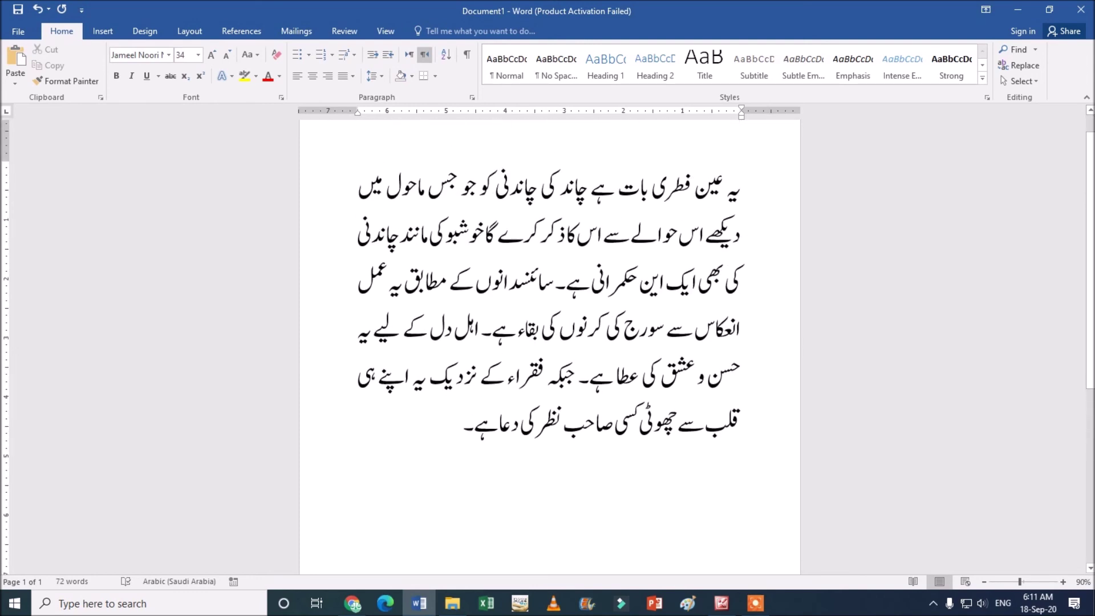